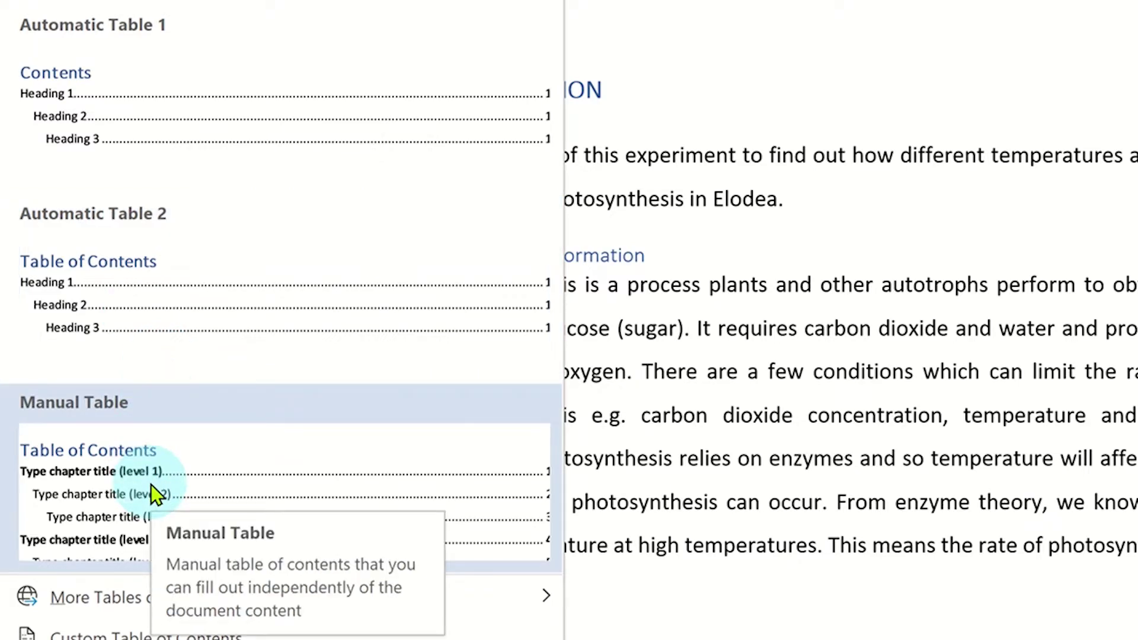
Preview the built-in table of contents option, then return to the photosynthesis title page.
{"action": "left_click", "coordinate": [150, 485]}
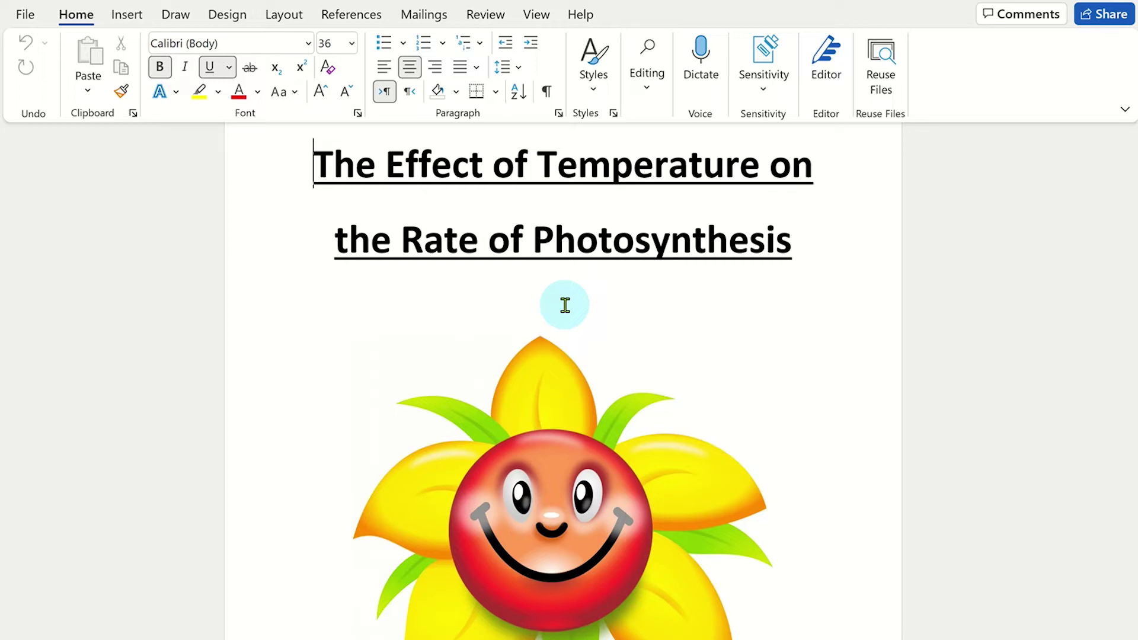
{"action": "scroll", "coordinate": [564, 305], "scroll_direction": "down", "scroll_amount": 3}
{"action": "scroll", "coordinate": [565, 305], "scroll_direction": "down", "scroll_amount": 3}
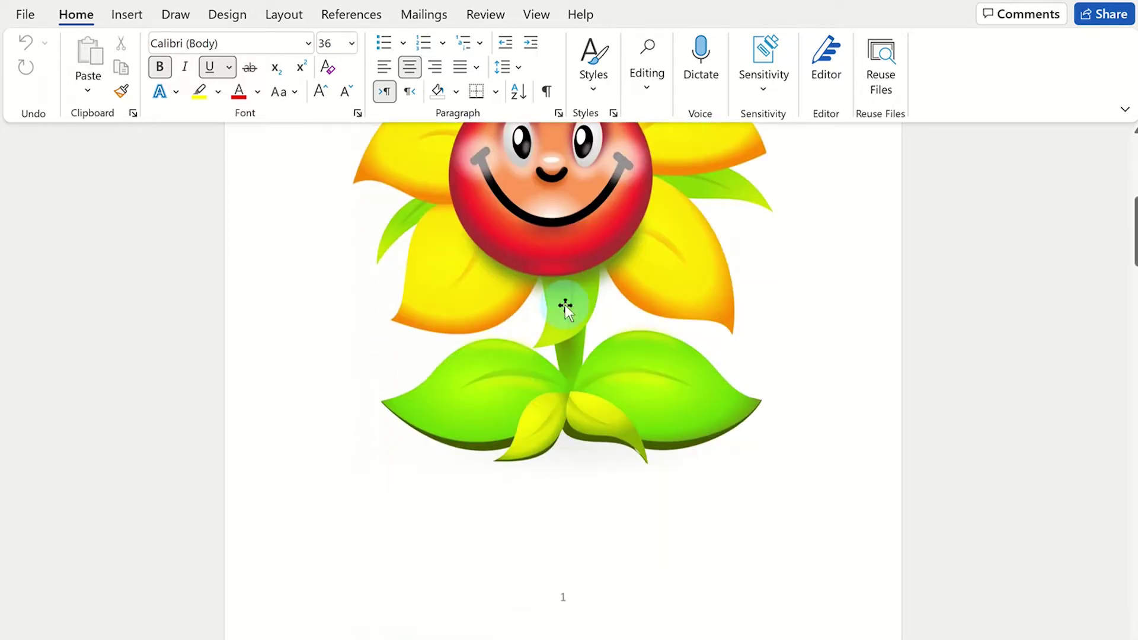
{"action": "scroll", "coordinate": [565, 305], "scroll_direction": "down", "scroll_amount": 3}
{"action": "scroll", "coordinate": [565, 304], "scroll_direction": "down", "scroll_amount": 3}
{"action": "scroll", "coordinate": [565, 305], "scroll_direction": "down", "scroll_amount": 2}
{"action": "scroll", "coordinate": [565, 305], "scroll_direction": "down", "scroll_amount": 3}
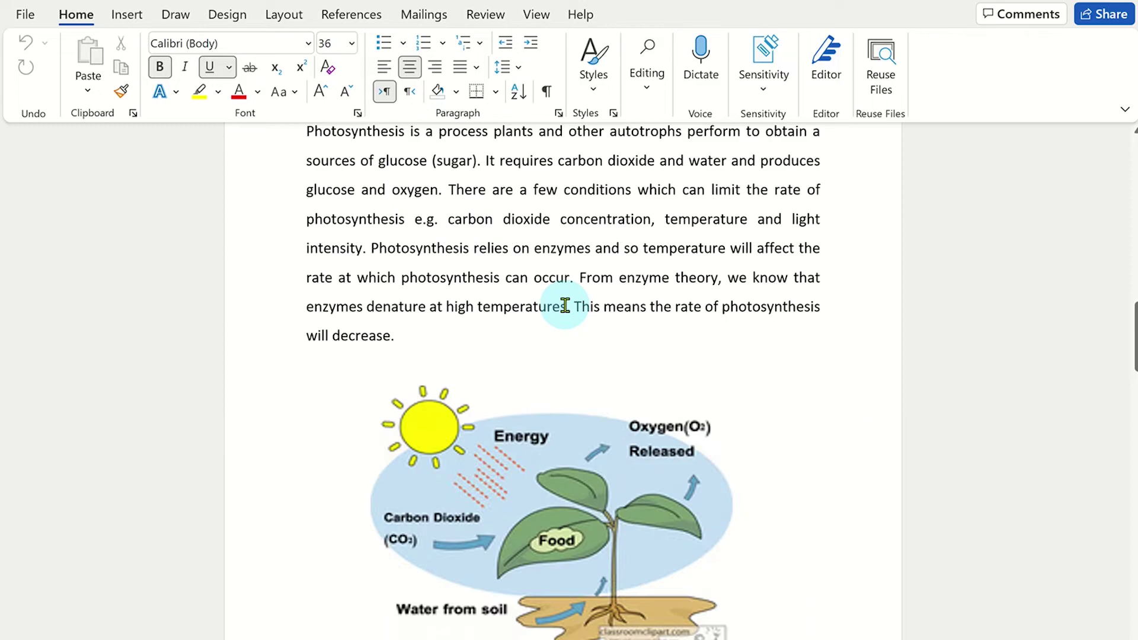
{"action": "scroll", "coordinate": [565, 306], "scroll_direction": "down", "scroll_amount": 2}
{"action": "scroll", "coordinate": [565, 305], "scroll_direction": "down", "scroll_amount": 3}
{"action": "scroll", "coordinate": [564, 305], "scroll_direction": "down", "scroll_amount": 2}
{"action": "scroll", "coordinate": [565, 305], "scroll_direction": "down", "scroll_amount": 2}
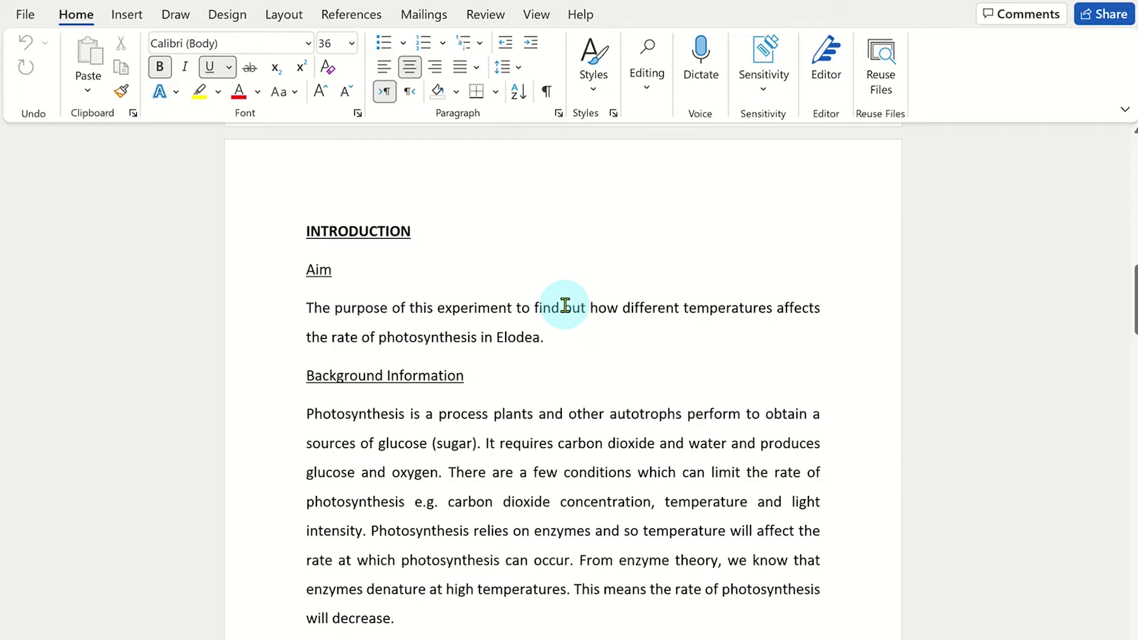
Apply the Heading 1 style to the INTRODUCTION, METHOD and REFERENCES titles in turn.
{"action": "left_click_drag", "start_coordinate": [414, 232], "coordinate": [304, 236]}
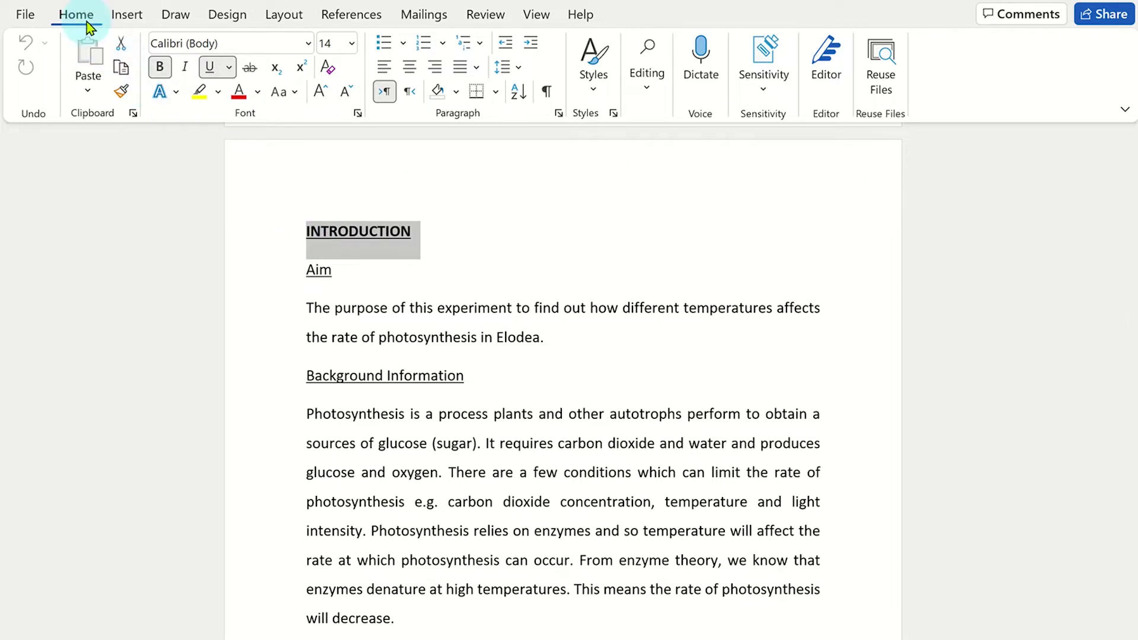
{"action": "left_click", "coordinate": [591, 88]}
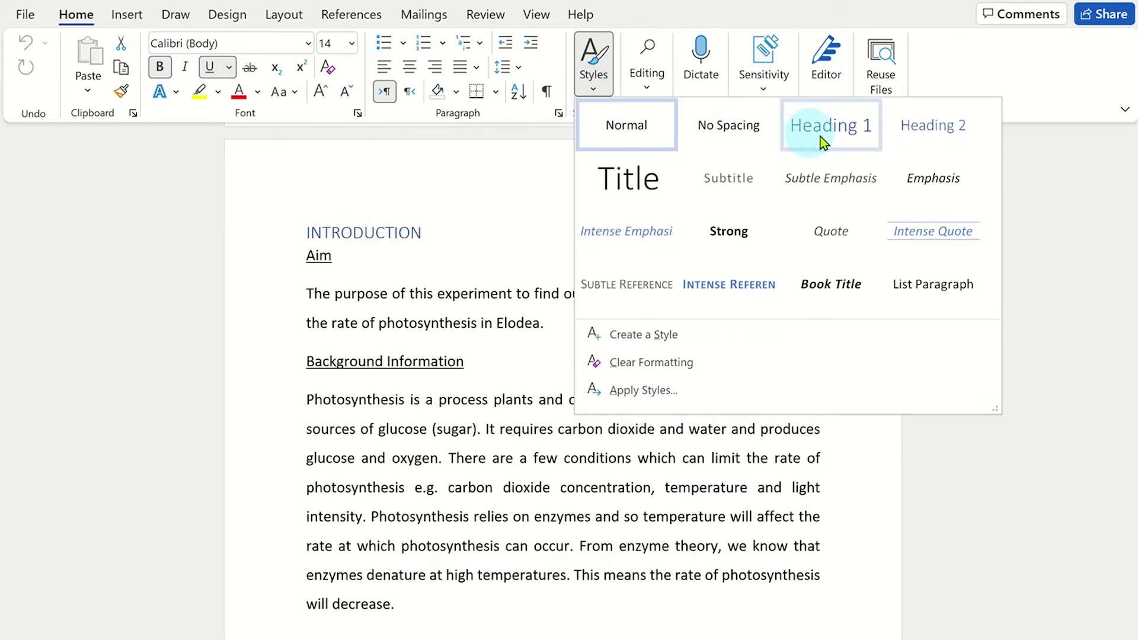
{"action": "left_click", "coordinate": [822, 144]}
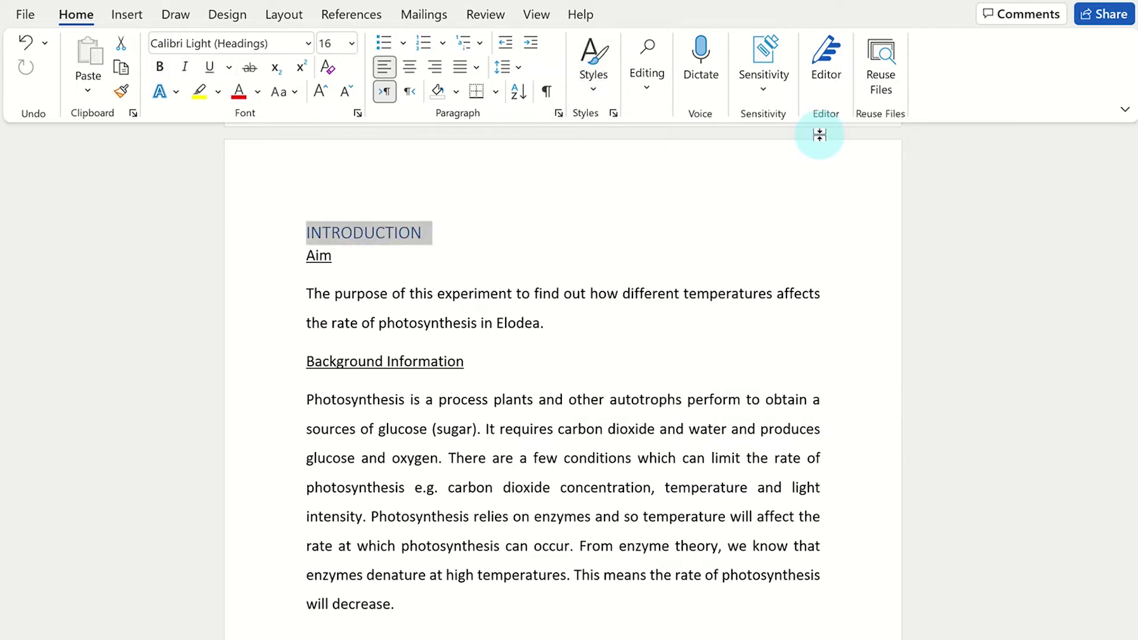
{"action": "scroll", "coordinate": [647, 287], "scroll_direction": "down", "scroll_amount": 2}
{"action": "scroll", "coordinate": [592, 368], "scroll_direction": "down", "scroll_amount": 5}
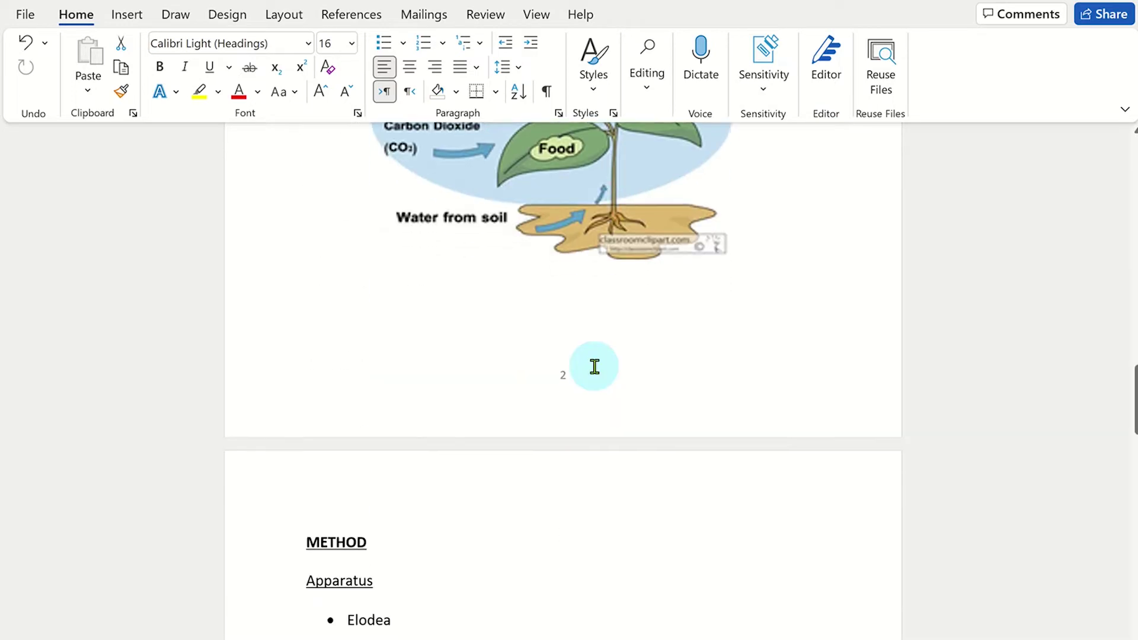
{"action": "scroll", "coordinate": [593, 365], "scroll_direction": "down", "scroll_amount": 3}
{"action": "left_click_drag", "start_coordinate": [392, 325], "coordinate": [312, 318]}
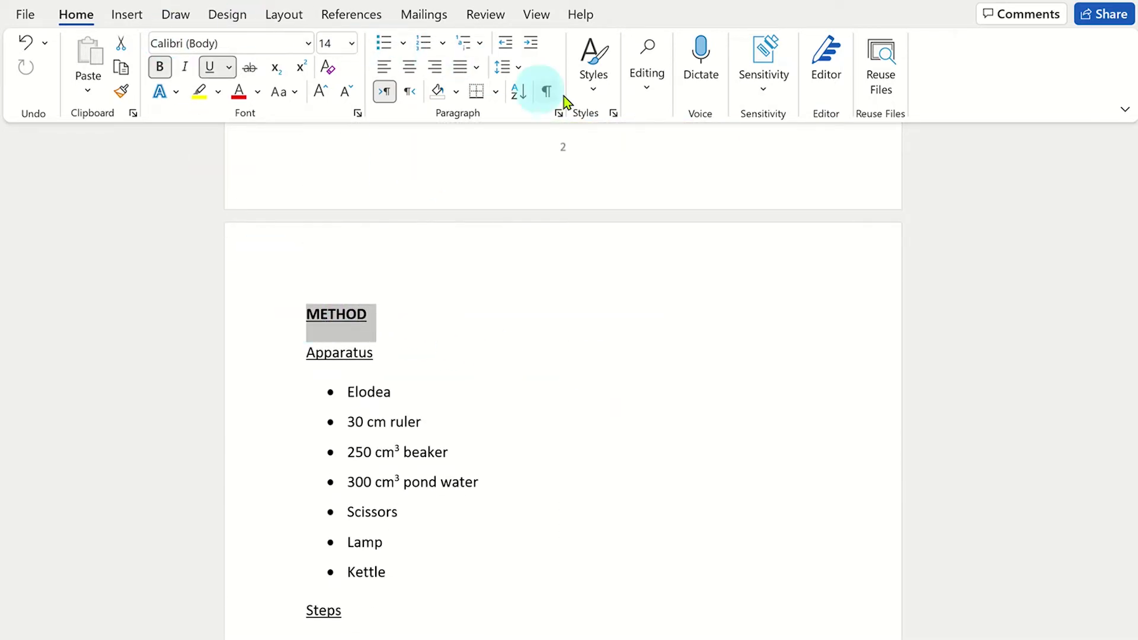
{"action": "left_click", "coordinate": [594, 60]}
{"action": "left_click", "coordinate": [829, 133]}
{"action": "scroll", "coordinate": [572, 433], "scroll_direction": "down", "scroll_amount": 2}
{"action": "scroll", "coordinate": [572, 433], "scroll_direction": "down", "scroll_amount": 4}
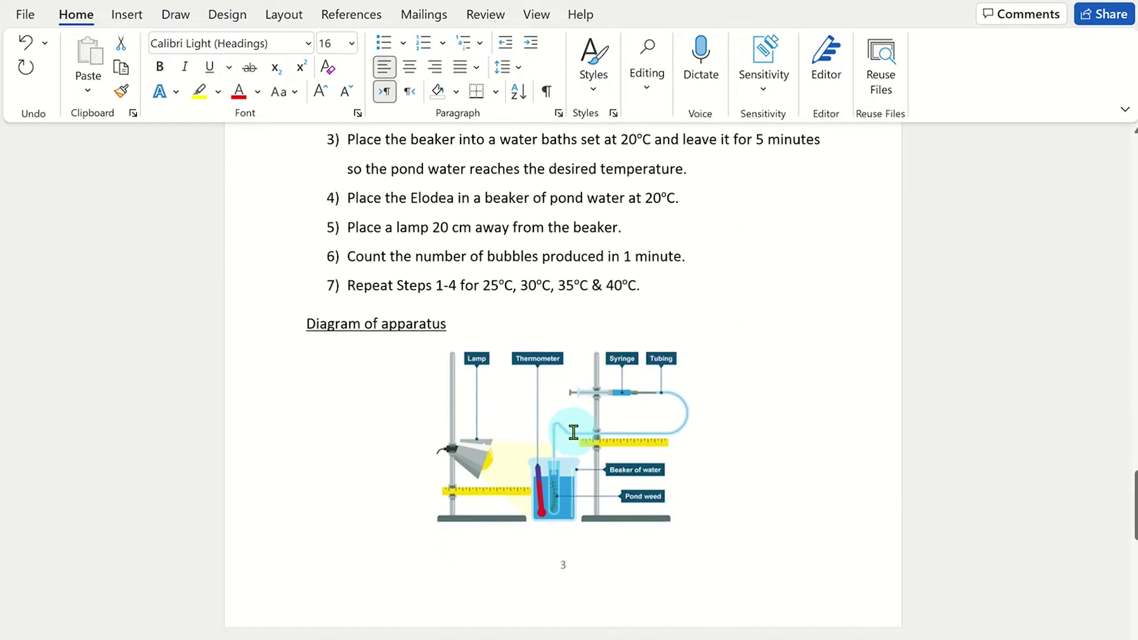
{"action": "scroll", "coordinate": [411, 285], "scroll_direction": "down", "scroll_amount": 5}
{"action": "left_click_drag", "start_coordinate": [412, 285], "coordinate": [308, 280]}
{"action": "left_click", "coordinate": [594, 61]}
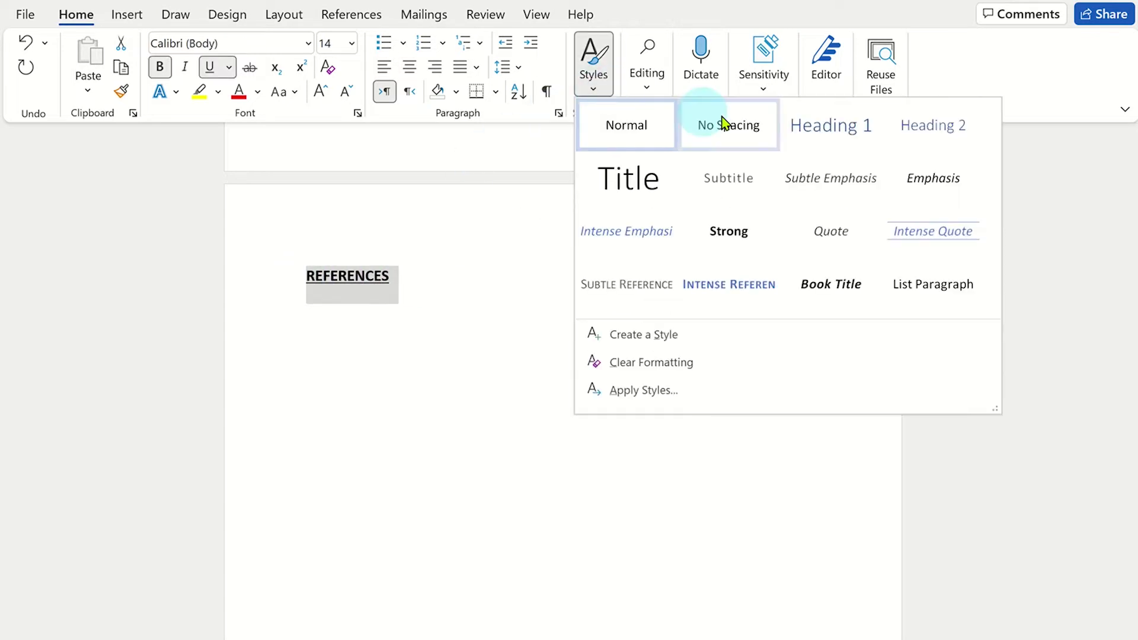
{"action": "left_click", "coordinate": [831, 129]}
{"action": "scroll", "coordinate": [676, 294], "scroll_direction": "up", "scroll_amount": 10}
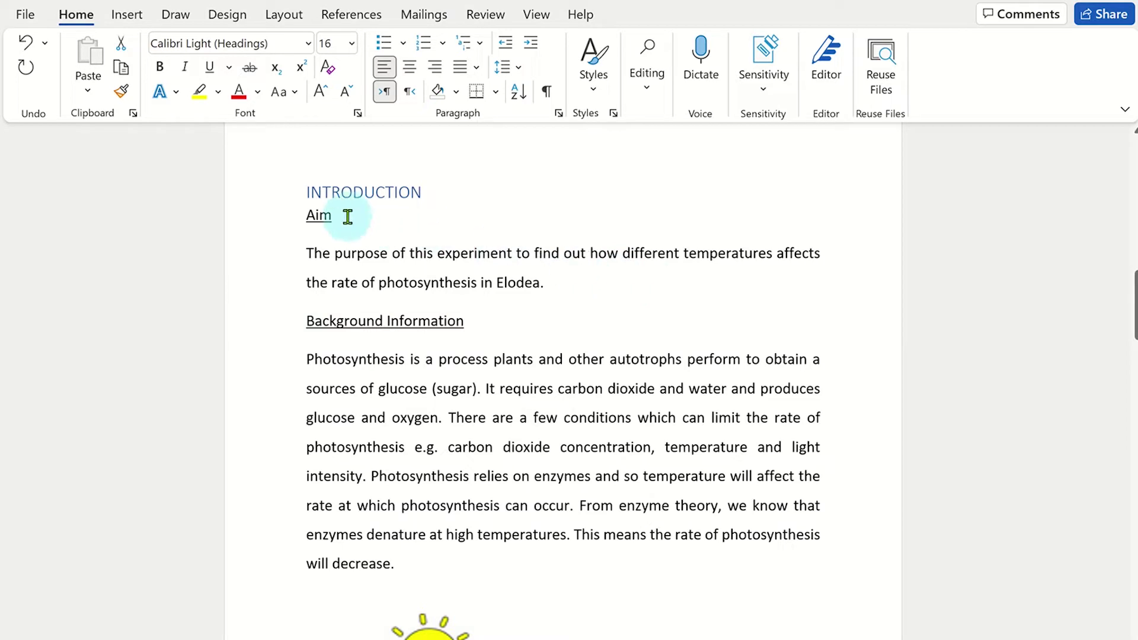
Apply Heading 2 to Aim, Background Information and Apparatus, and leave a blank line above INTRODUCTION.
{"action": "left_click", "coordinate": [323, 216]}
{"action": "left_click_drag", "start_coordinate": [324, 216], "coordinate": [305, 215]}
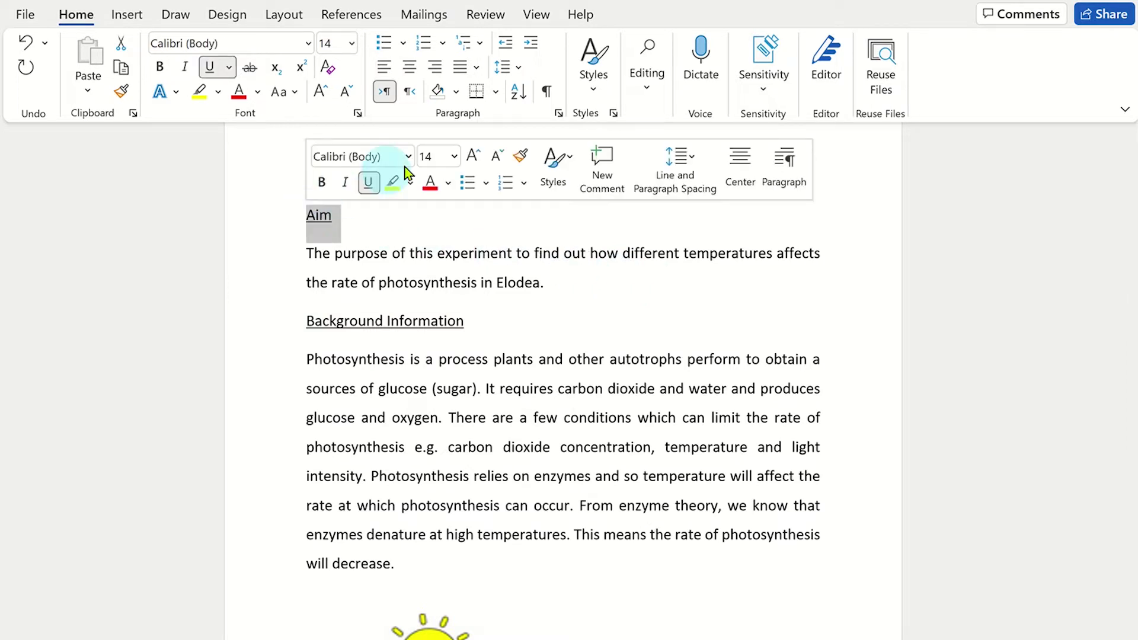
{"action": "left_click", "coordinate": [590, 94]}
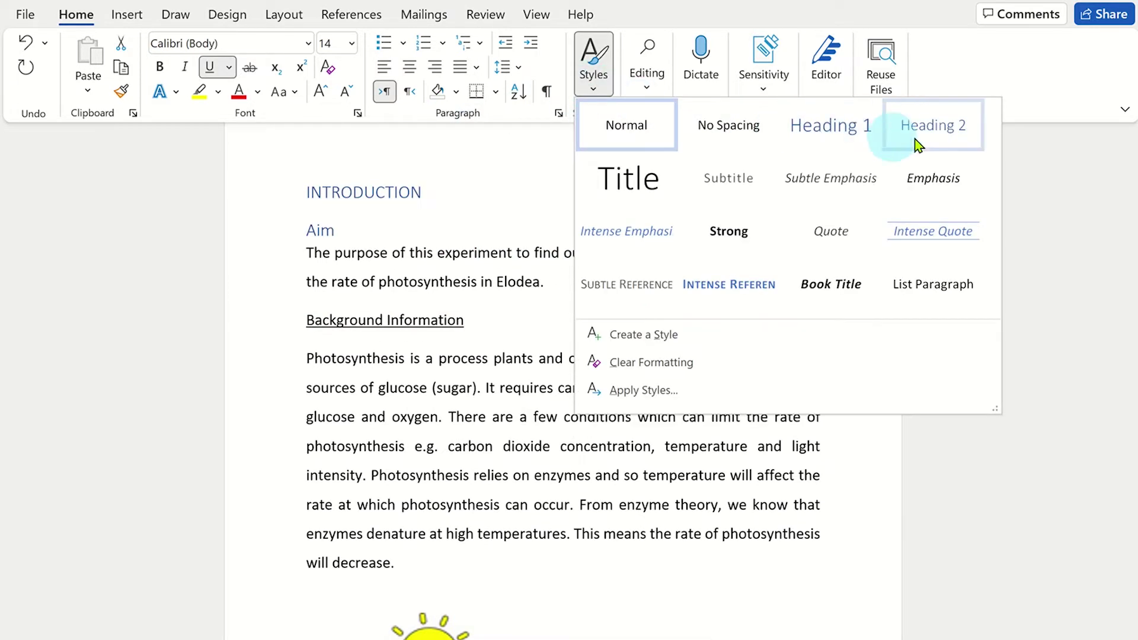
{"action": "left_click", "coordinate": [931, 130]}
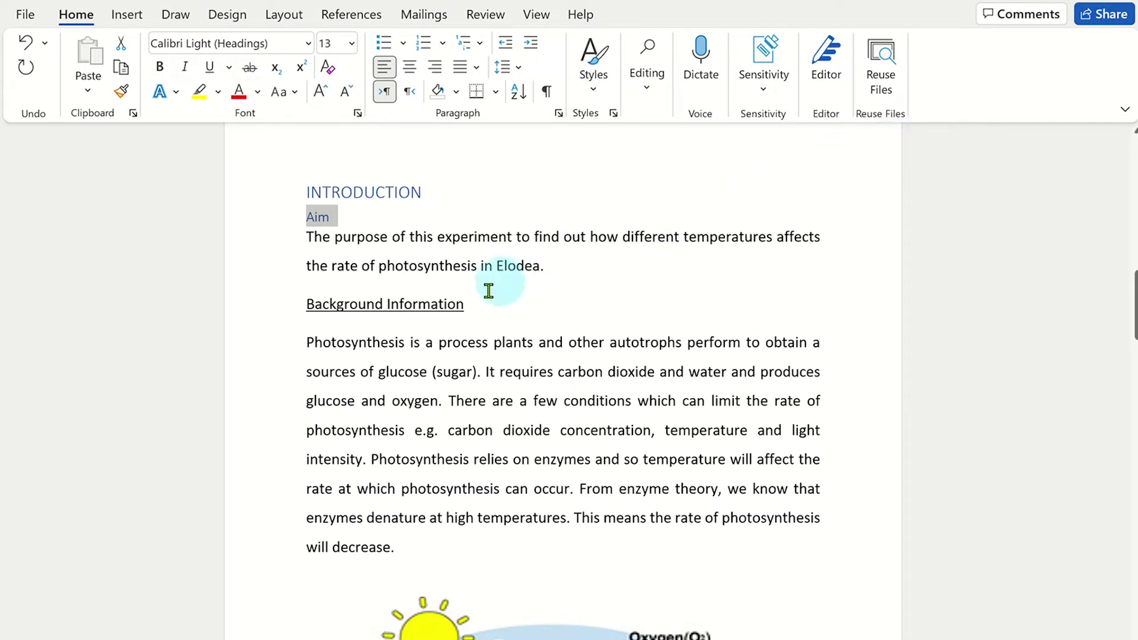
{"action": "left_click", "coordinate": [436, 304]}
{"action": "left_click_drag", "start_coordinate": [436, 305], "coordinate": [307, 304]}
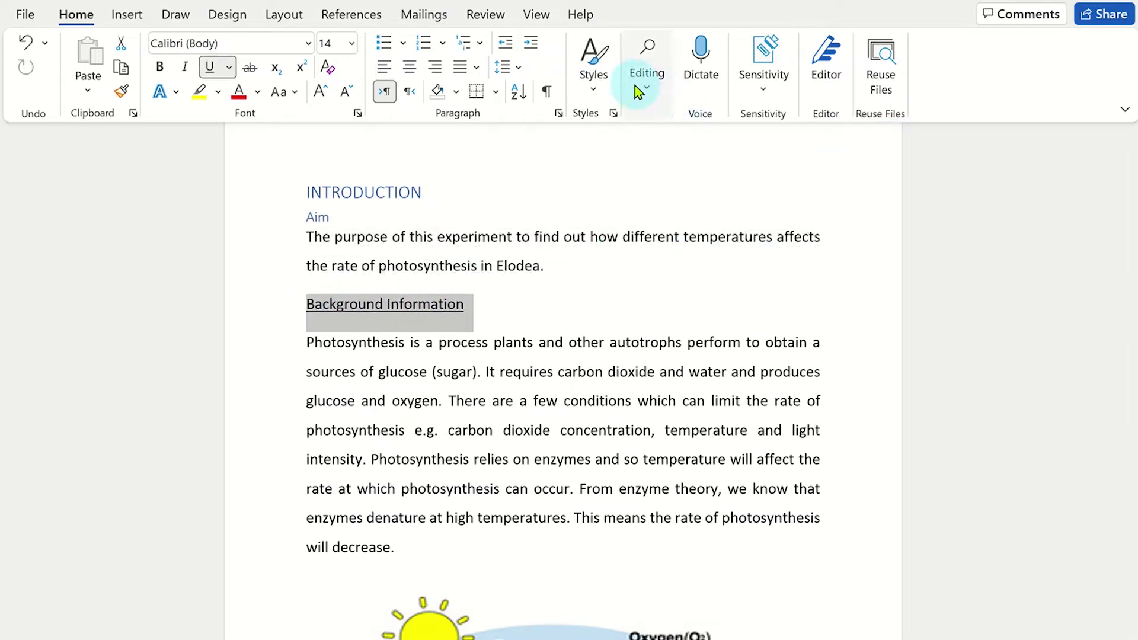
{"action": "left_click", "coordinate": [602, 92]}
{"action": "left_click", "coordinate": [933, 127]}
{"action": "scroll", "coordinate": [707, 357], "scroll_direction": "down", "scroll_amount": 1}
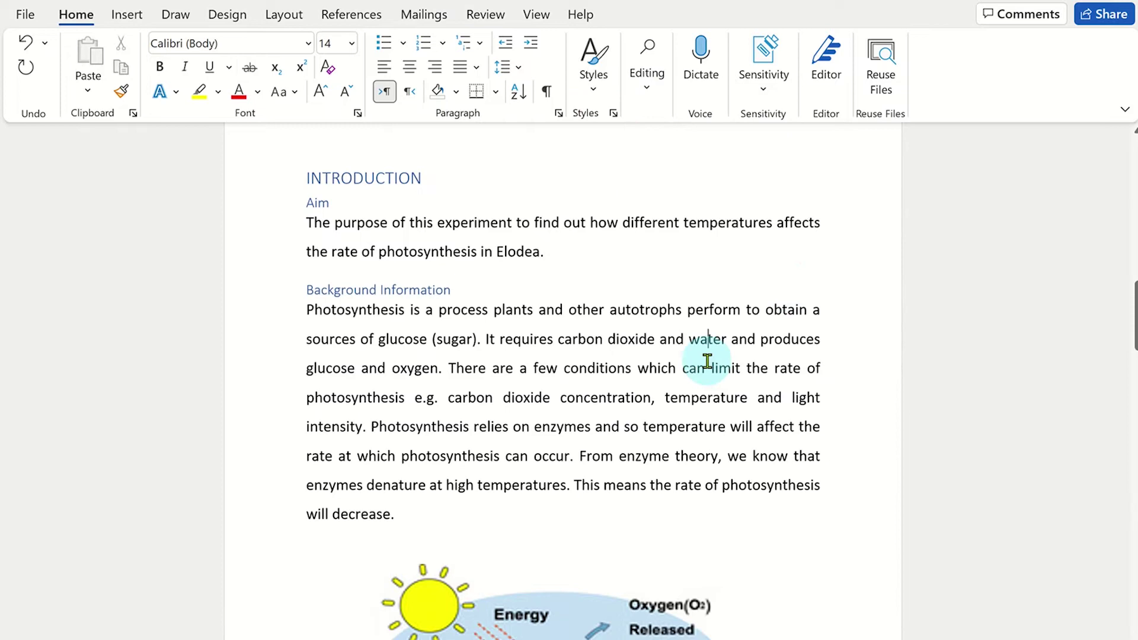
{"action": "scroll", "coordinate": [707, 361], "scroll_direction": "down", "scroll_amount": 10}
{"action": "scroll", "coordinate": [707, 361], "scroll_direction": "down", "scroll_amount": 5}
{"action": "left_click_drag", "start_coordinate": [378, 178], "coordinate": [309, 178]}
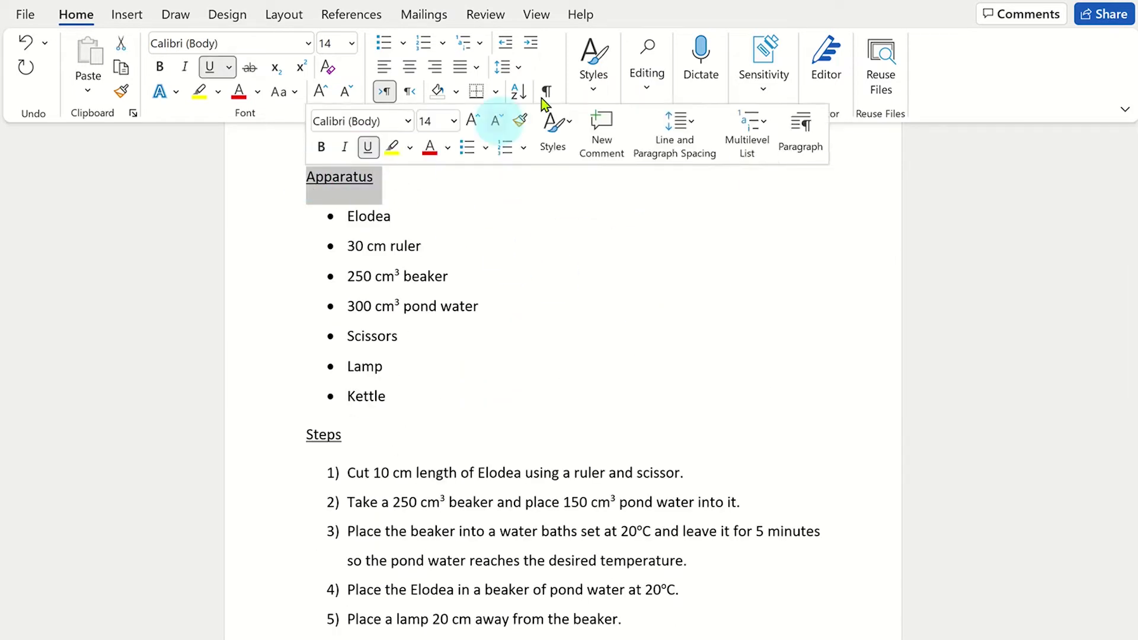
{"action": "left_click", "coordinate": [594, 65]}
{"action": "left_click", "coordinate": [798, 129]}
{"action": "scroll", "coordinate": [418, 458], "scroll_direction": "down", "scroll_amount": 4}
{"action": "left_click", "coordinate": [418, 458]}
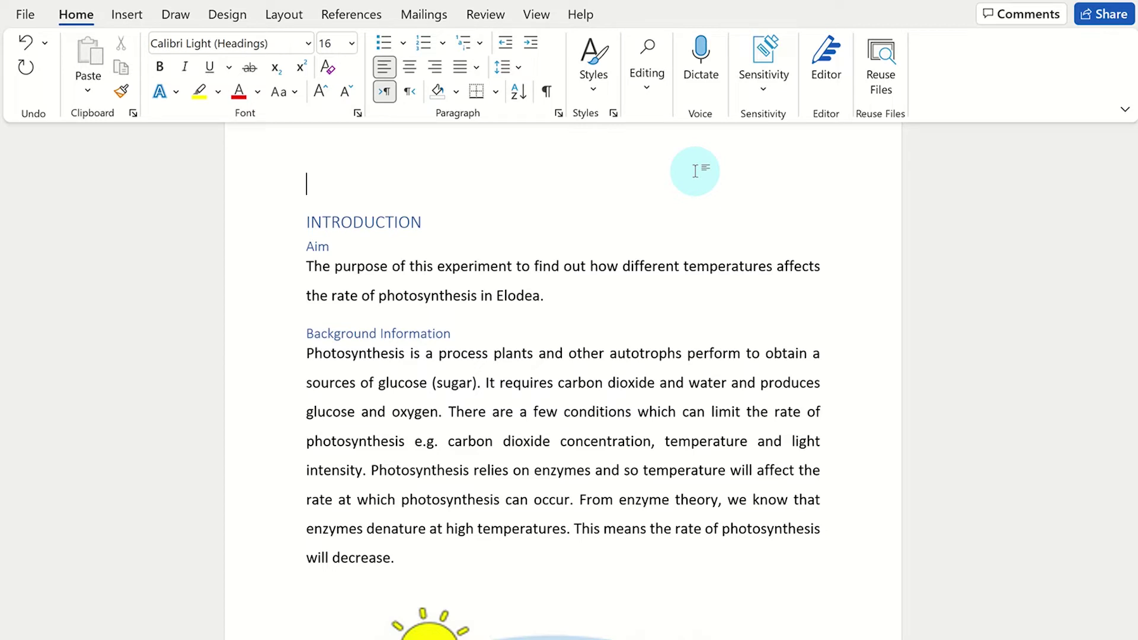
Show the References Table of Contents gallery with Automatic Table 1, Automatic Table 2 and Manual Table.
{"action": "left_click", "coordinate": [361, 22]}
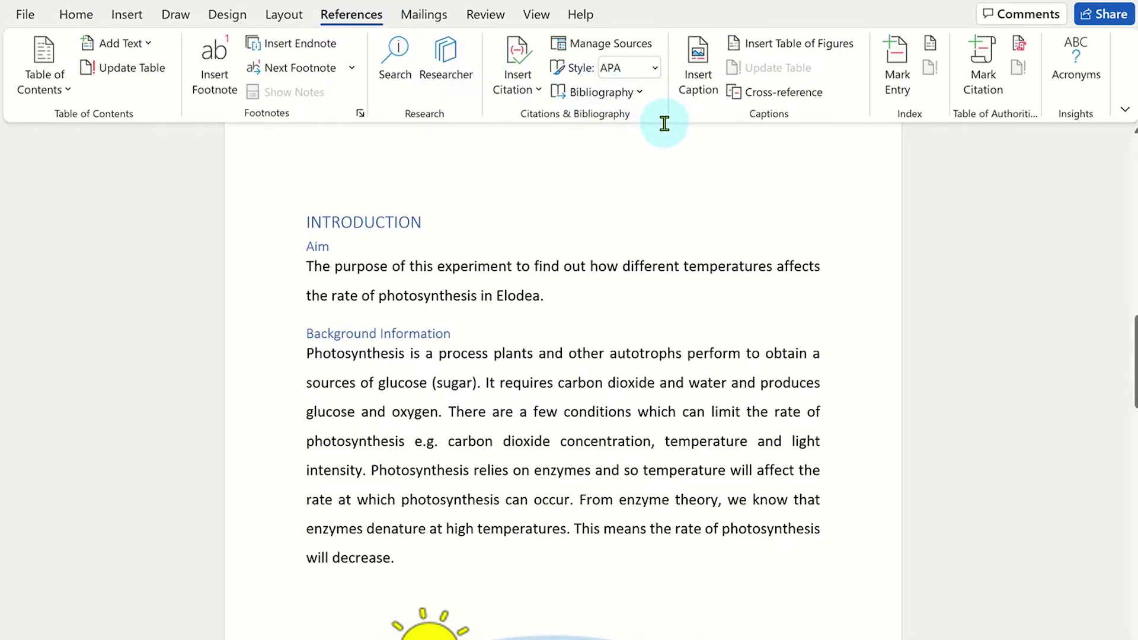
{"action": "left_click", "coordinate": [60, 95]}
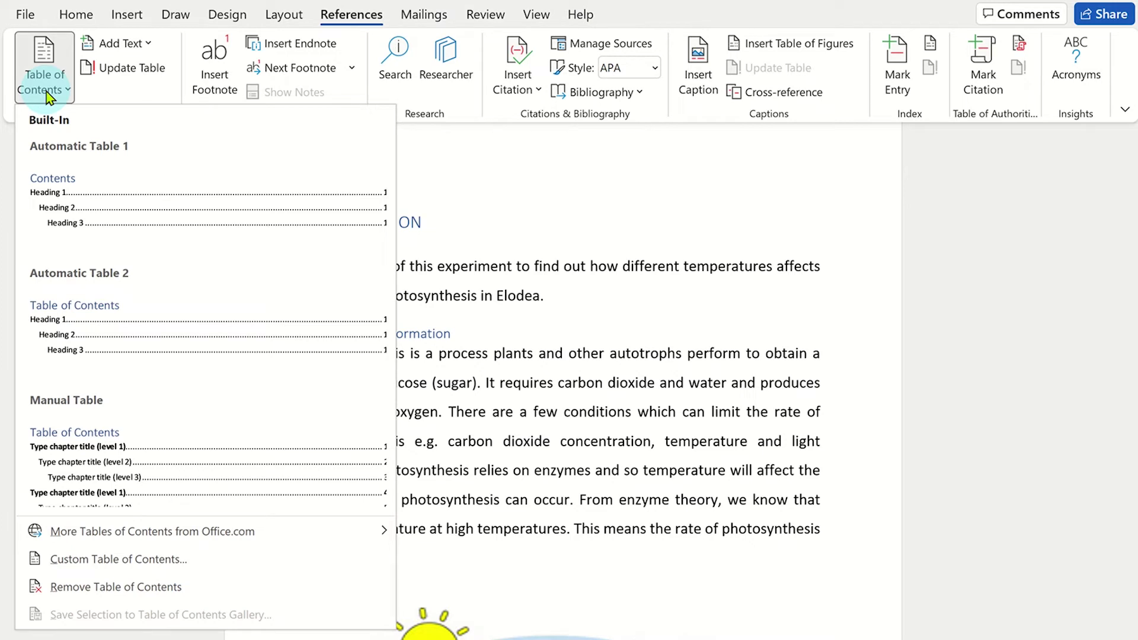
Insert Automatic Table 2 as the report's table of contents above INTRODUCTION.
{"action": "left_click", "coordinate": [94, 313]}
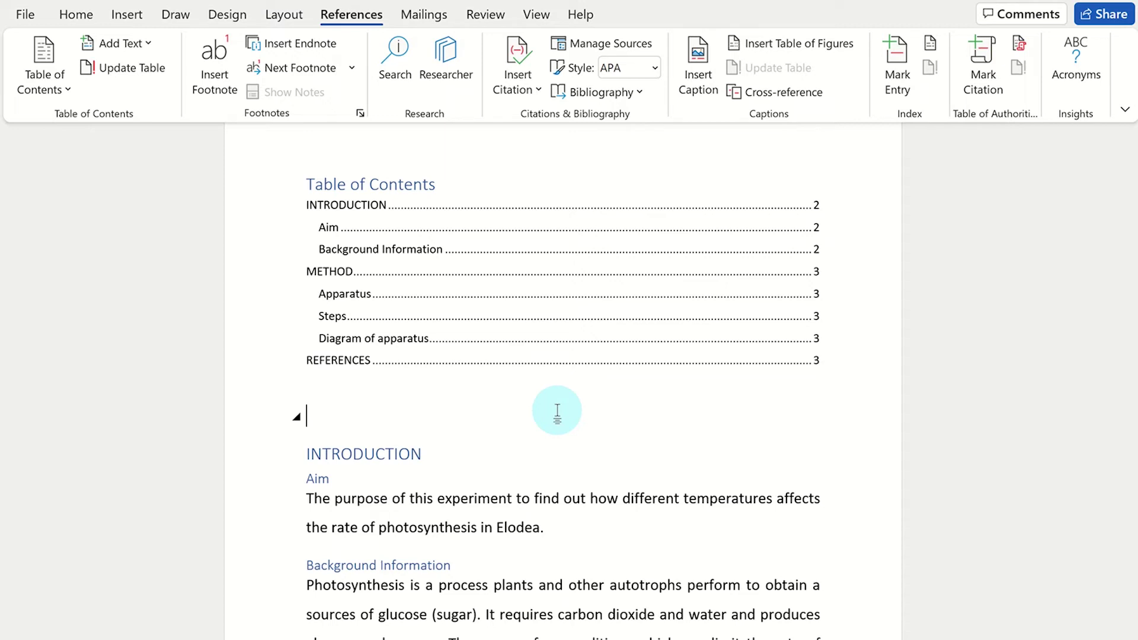
{"action": "left_click", "coordinate": [77, 14]}
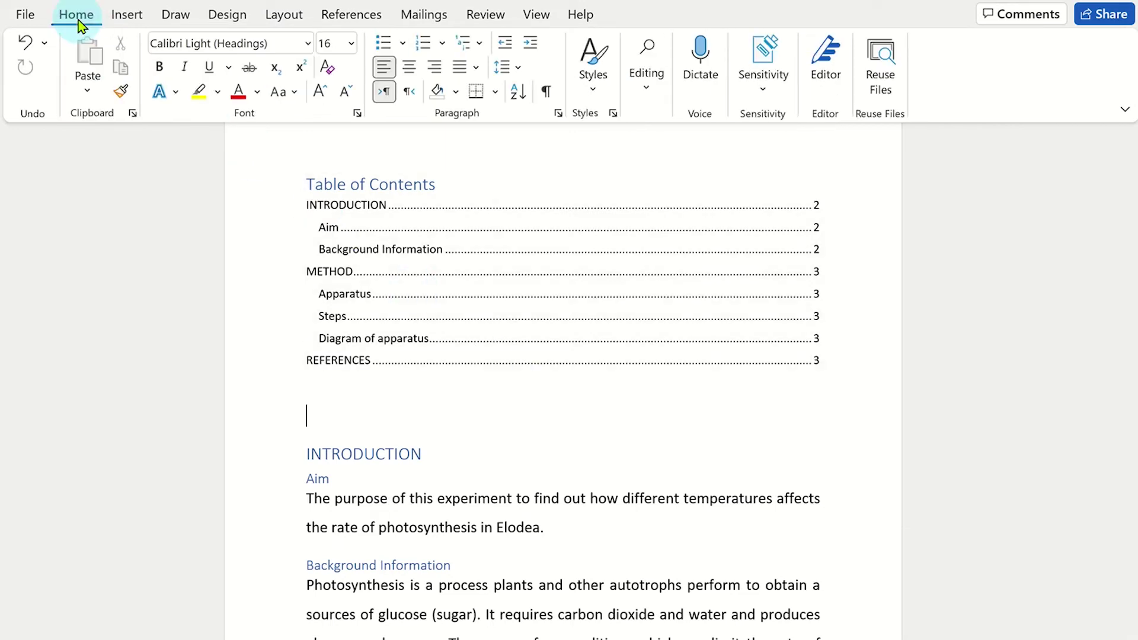
{"action": "left_click", "coordinate": [588, 90]}
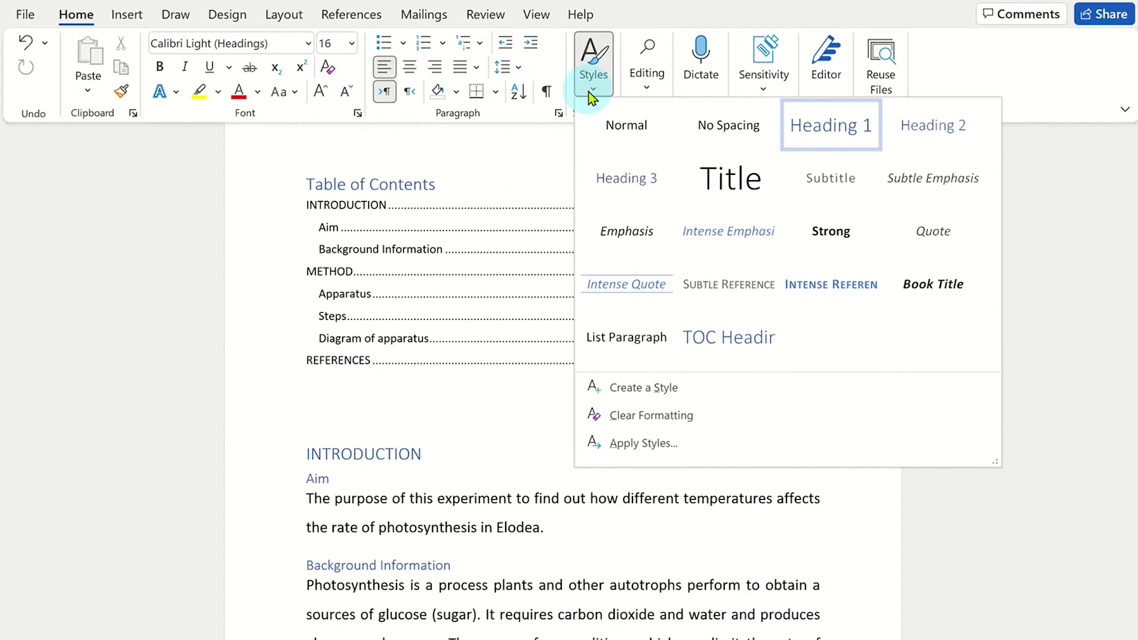
{"action": "right_click", "coordinate": [825, 133]}
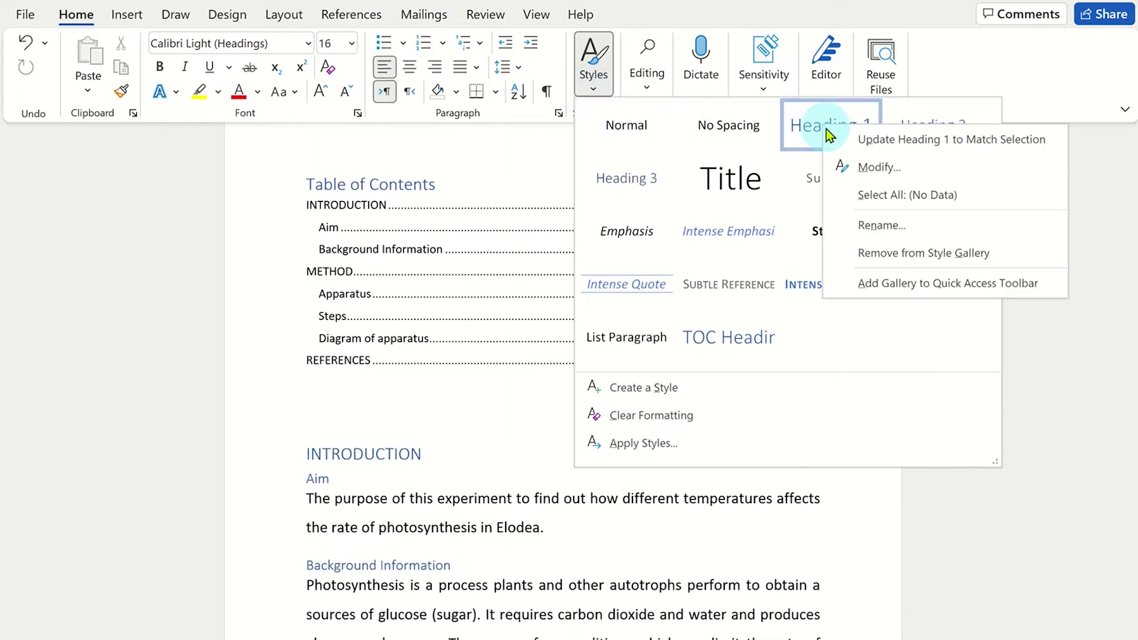
{"action": "left_click", "coordinate": [860, 169]}
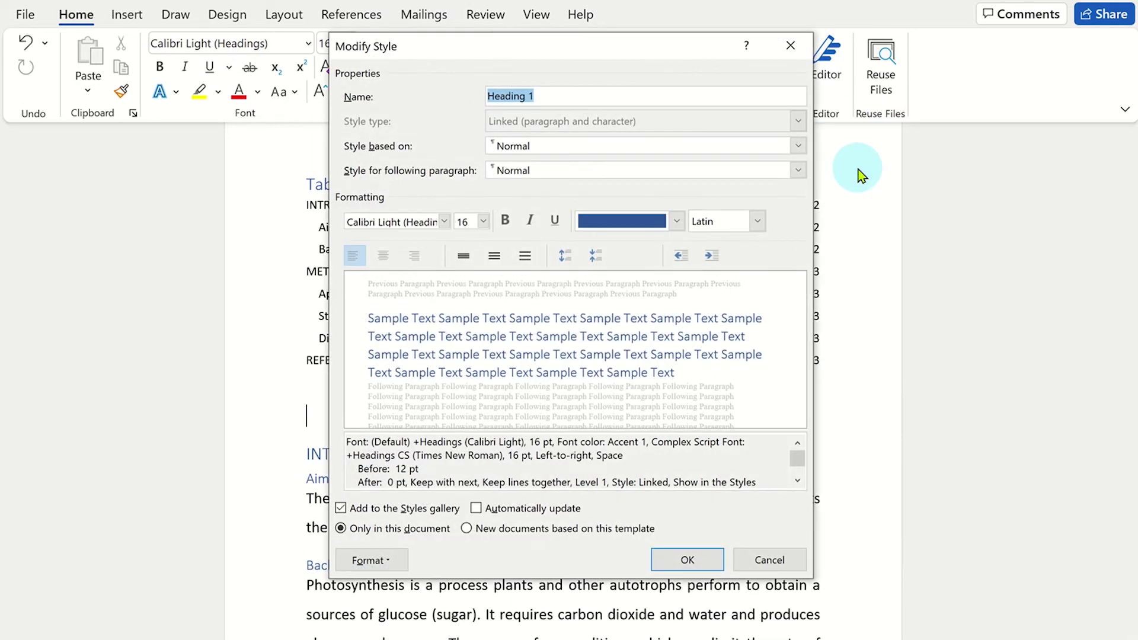
{"action": "left_click", "coordinate": [446, 221]}
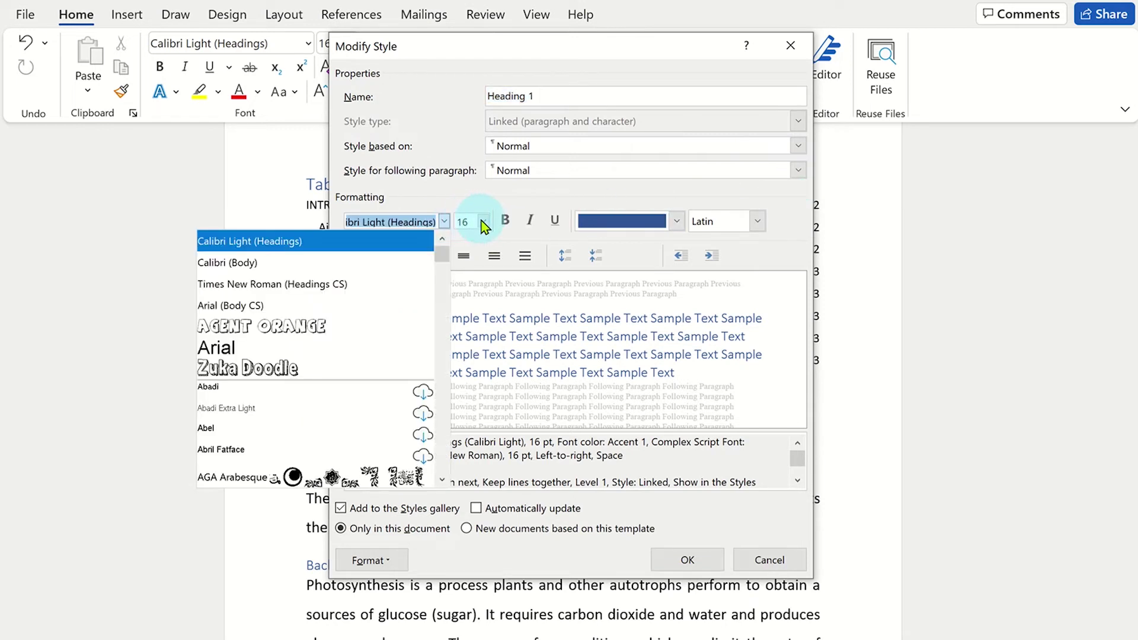
{"action": "left_click", "coordinate": [483, 221]}
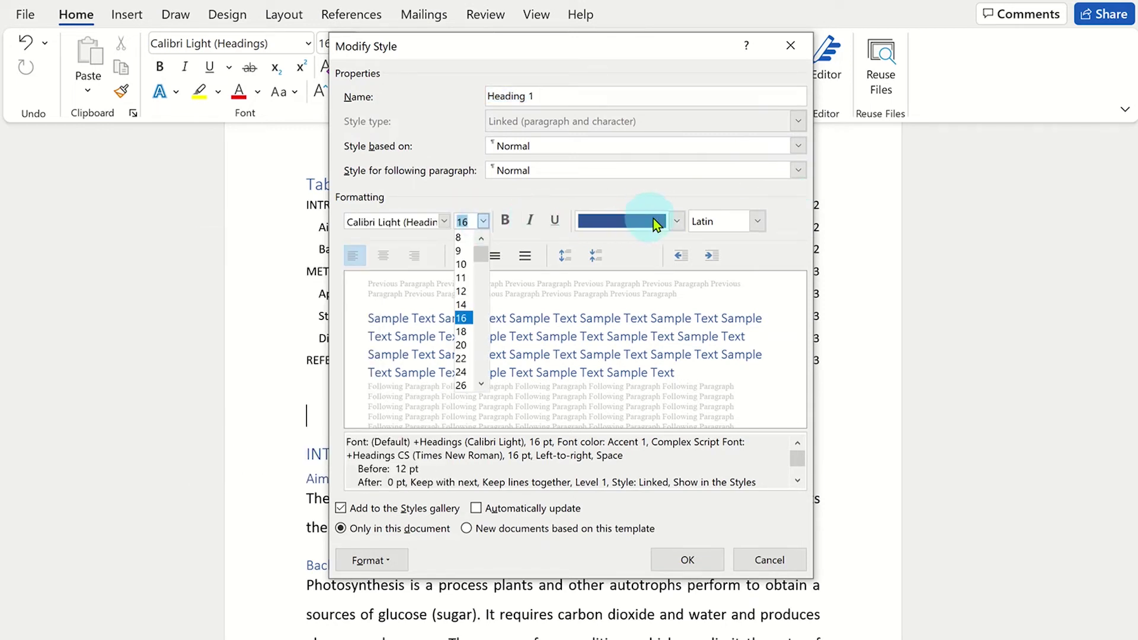
{"action": "left_click", "coordinate": [679, 221]}
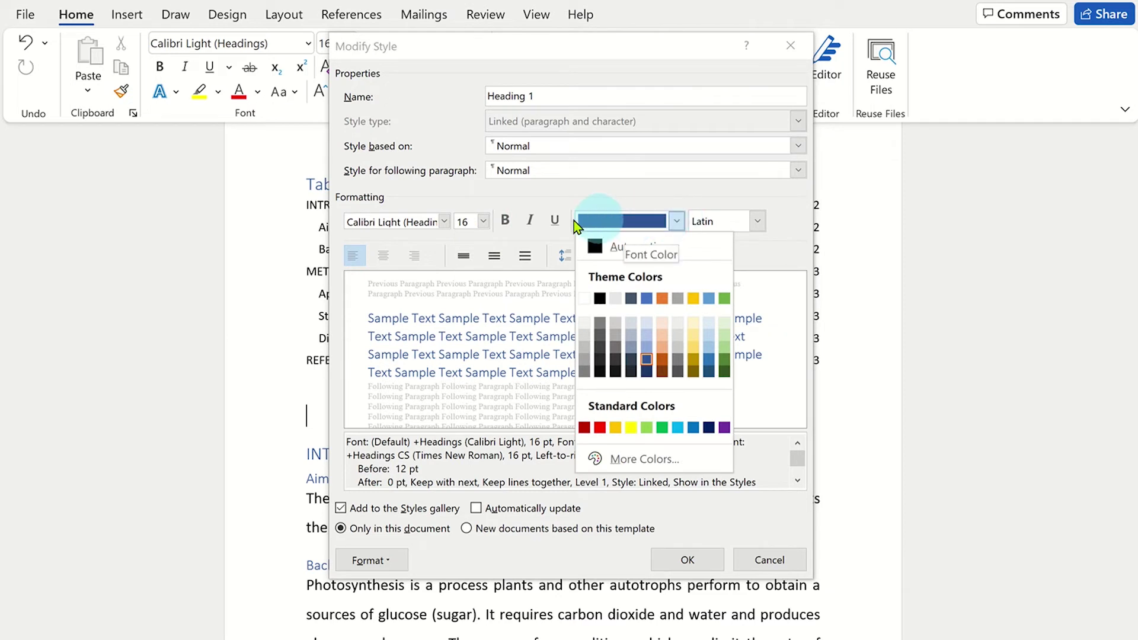
{"action": "left_click", "coordinate": [509, 223]}
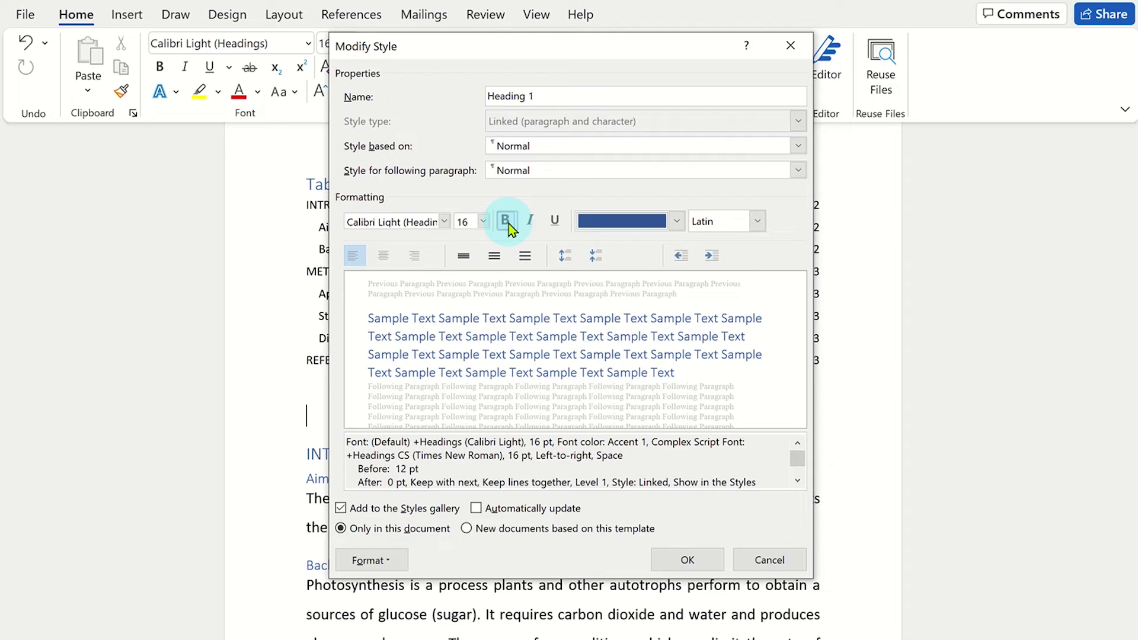
{"action": "left_click", "coordinate": [690, 560]}
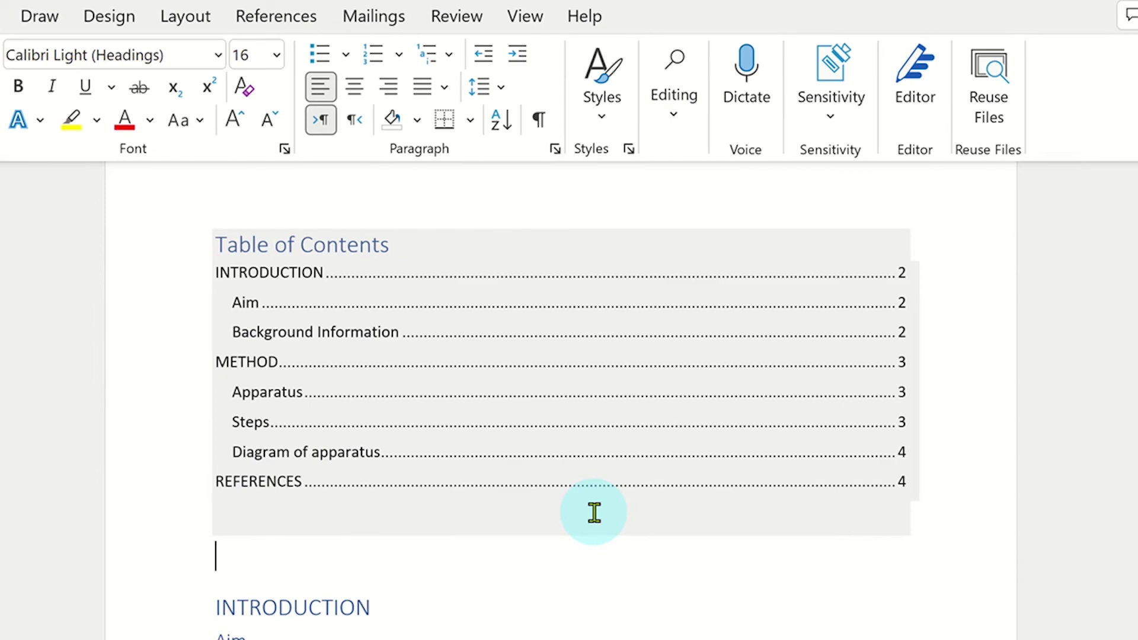
{"action": "scroll", "coordinate": [594, 512], "scroll_direction": "down", "scroll_amount": 1}
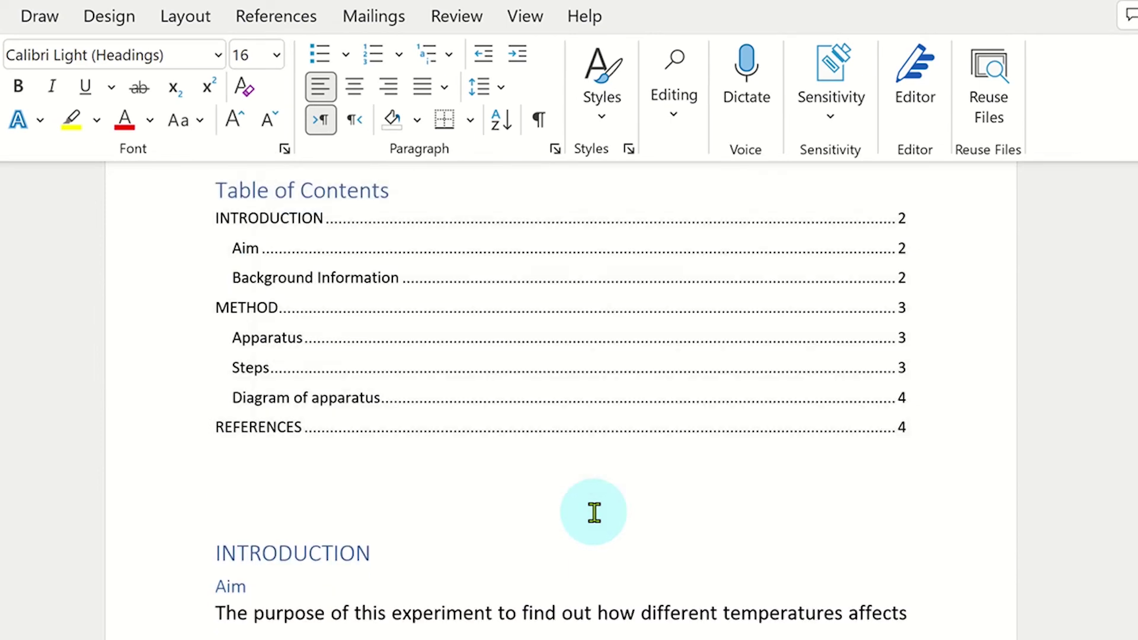
{"action": "scroll", "coordinate": [594, 512], "scroll_direction": "down", "scroll_amount": 5}
{"action": "scroll", "coordinate": [594, 512], "scroll_direction": "down", "scroll_amount": 5}
{"action": "scroll", "coordinate": [594, 512], "scroll_direction": "down", "scroll_amount": 4}
{"action": "scroll", "coordinate": [594, 513], "scroll_direction": "down", "scroll_amount": 3}
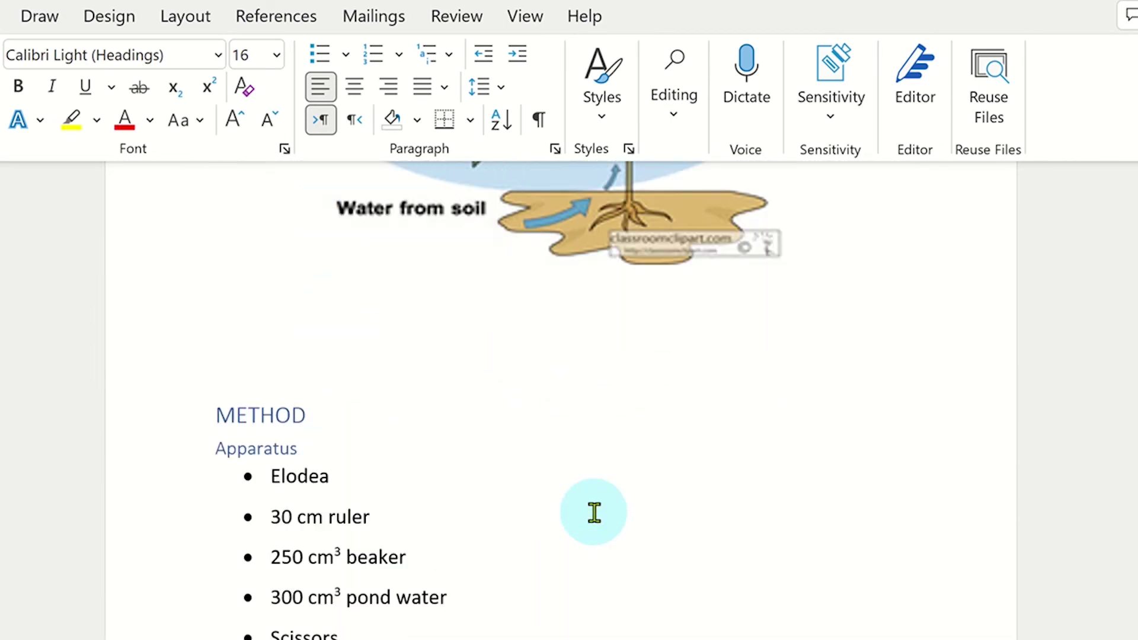
{"action": "scroll", "coordinate": [594, 513], "scroll_direction": "down", "scroll_amount": 5}
{"action": "scroll", "coordinate": [597, 518], "scroll_direction": "down", "scroll_amount": 1}
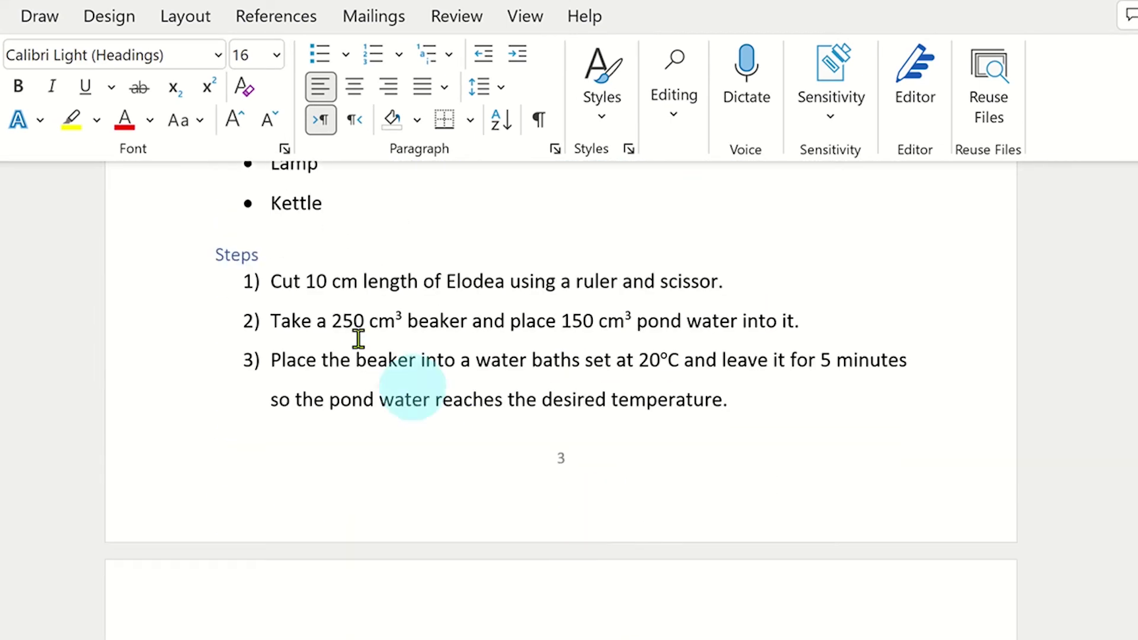
Add a blank line and a page break before the Steps heading, then jump back to the document top.
{"action": "left_click", "coordinate": [215, 256]}
{"action": "key", "text": "Return"}
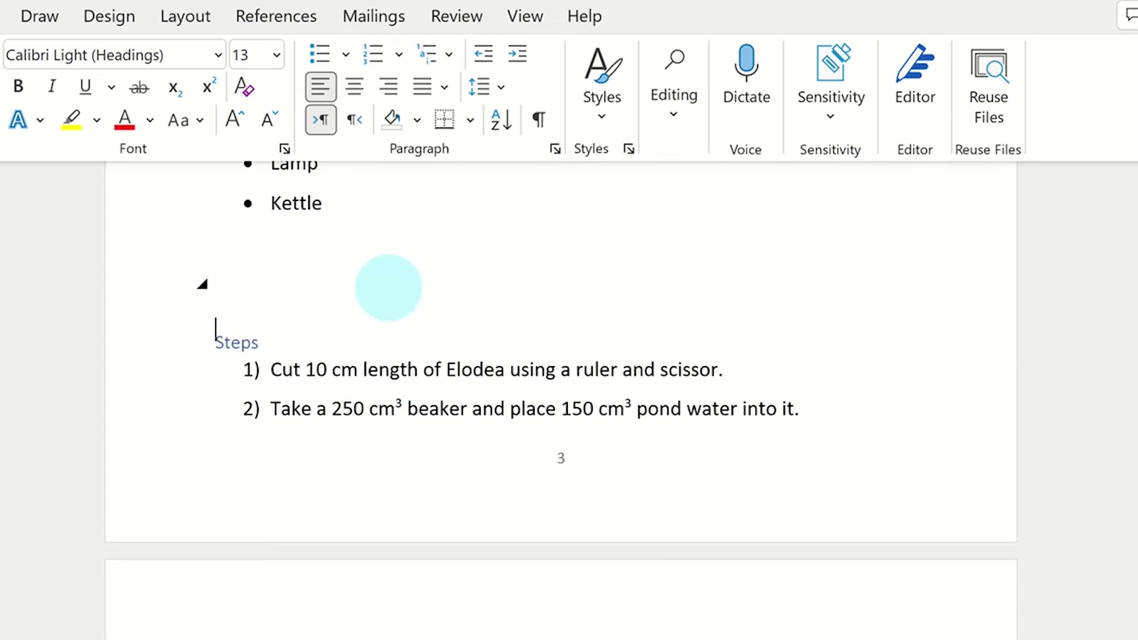
{"action": "key", "text": "ctrl+Return"}
{"action": "key", "text": "ctrl+Home"}
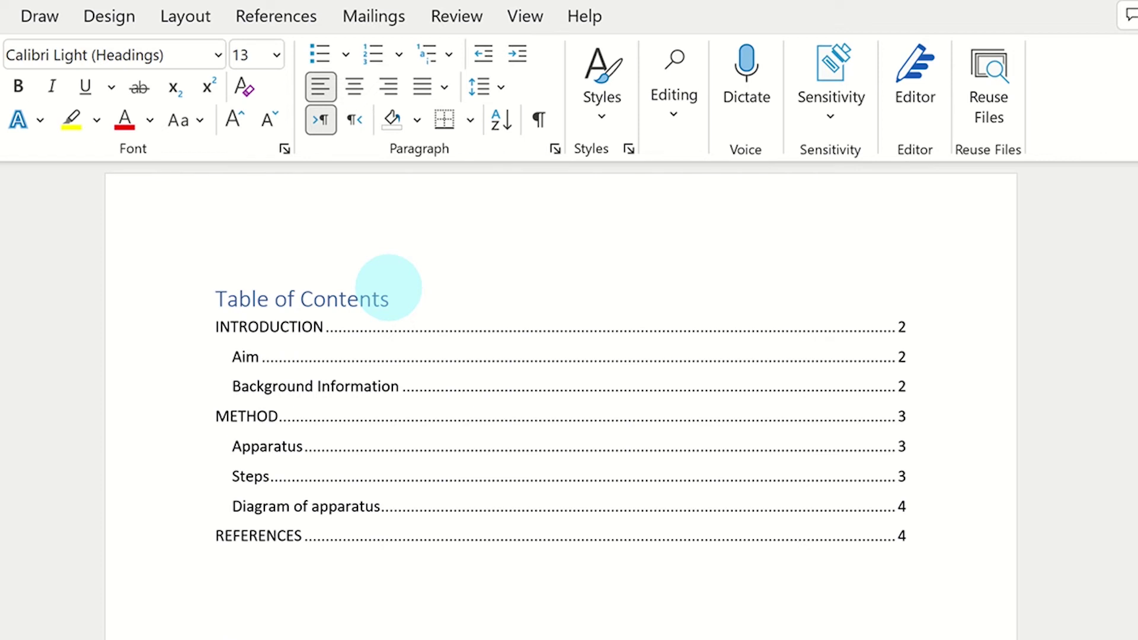
Update the entire table of contents so Steps now lists page 4 instead of page 3.
{"action": "left_click", "coordinate": [503, 452]}
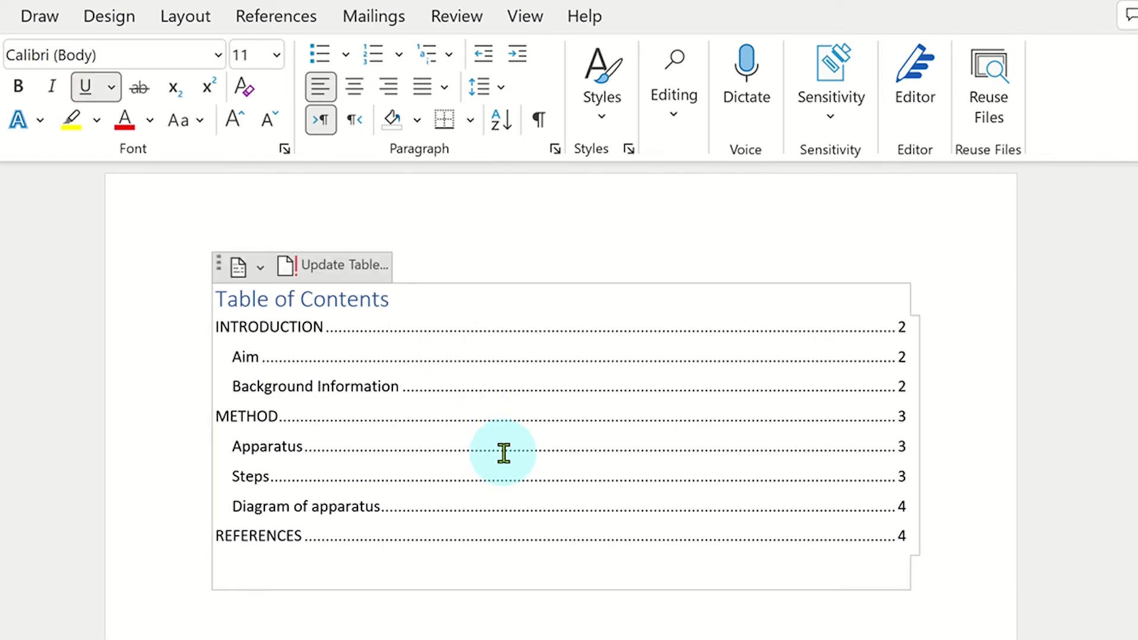
{"action": "left_click", "coordinate": [348, 266]}
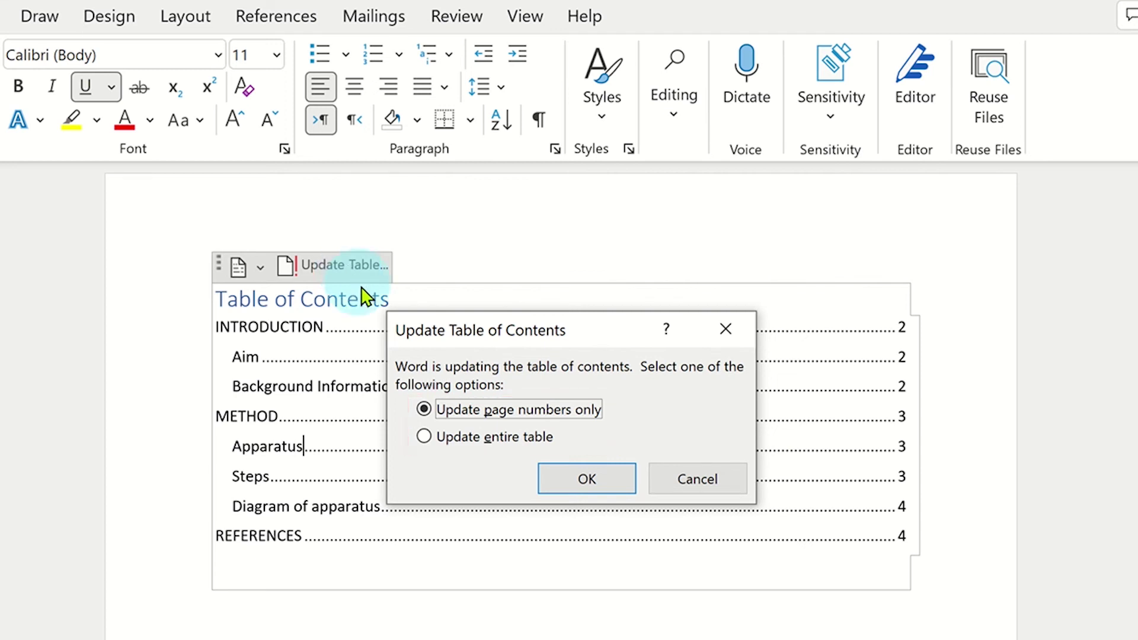
{"action": "left_click", "coordinate": [462, 438]}
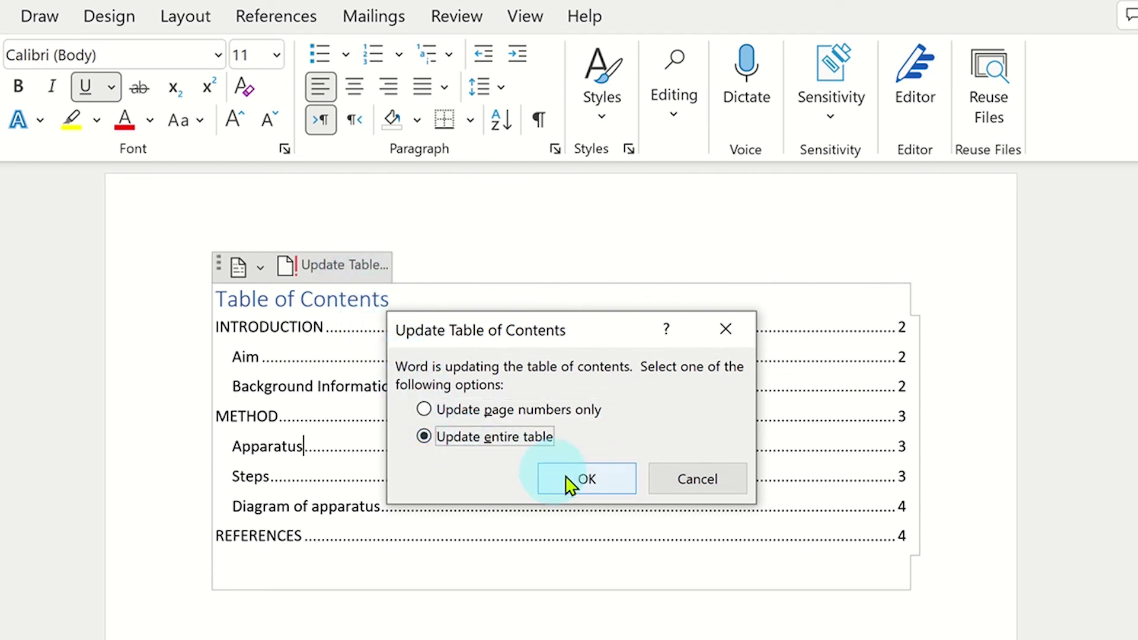
{"action": "left_click", "coordinate": [587, 480]}
{"action": "left_click", "coordinate": [593, 623]}
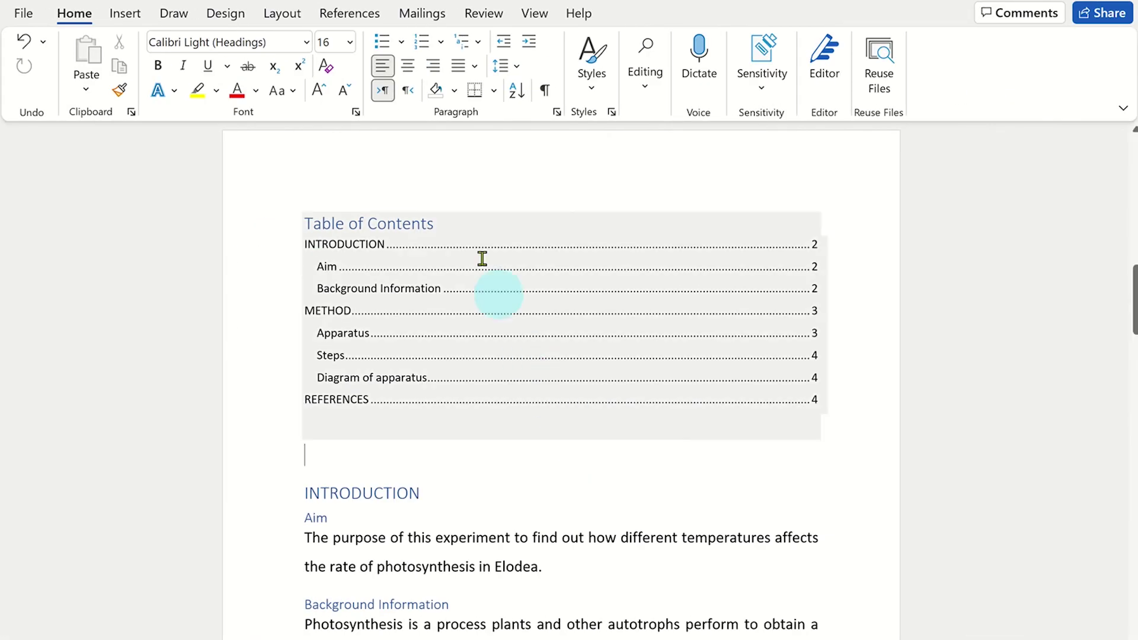
Delete the table of contents using Remove Table of Contents from the References tab.
{"action": "left_click", "coordinate": [350, 13]}
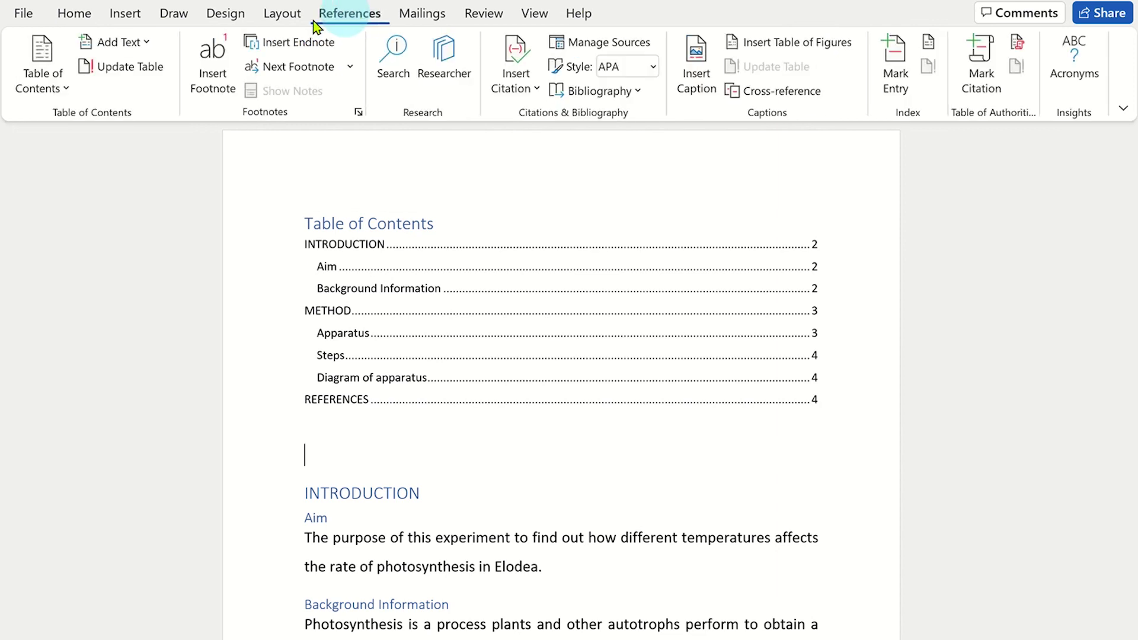
{"action": "left_click", "coordinate": [43, 80]}
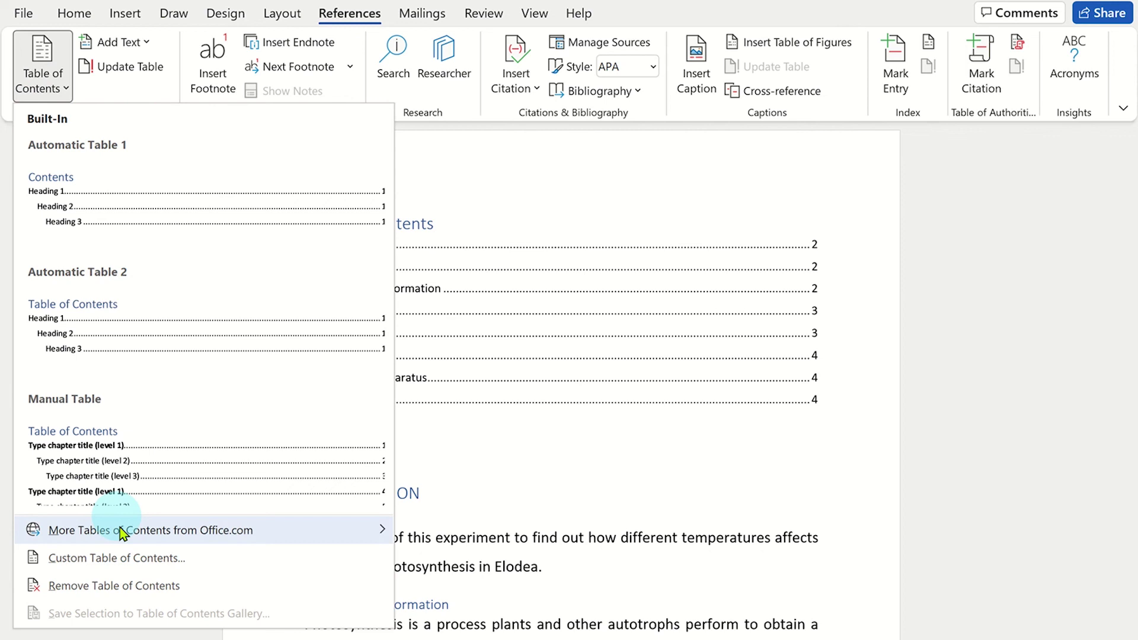
{"action": "left_click", "coordinate": [138, 583]}
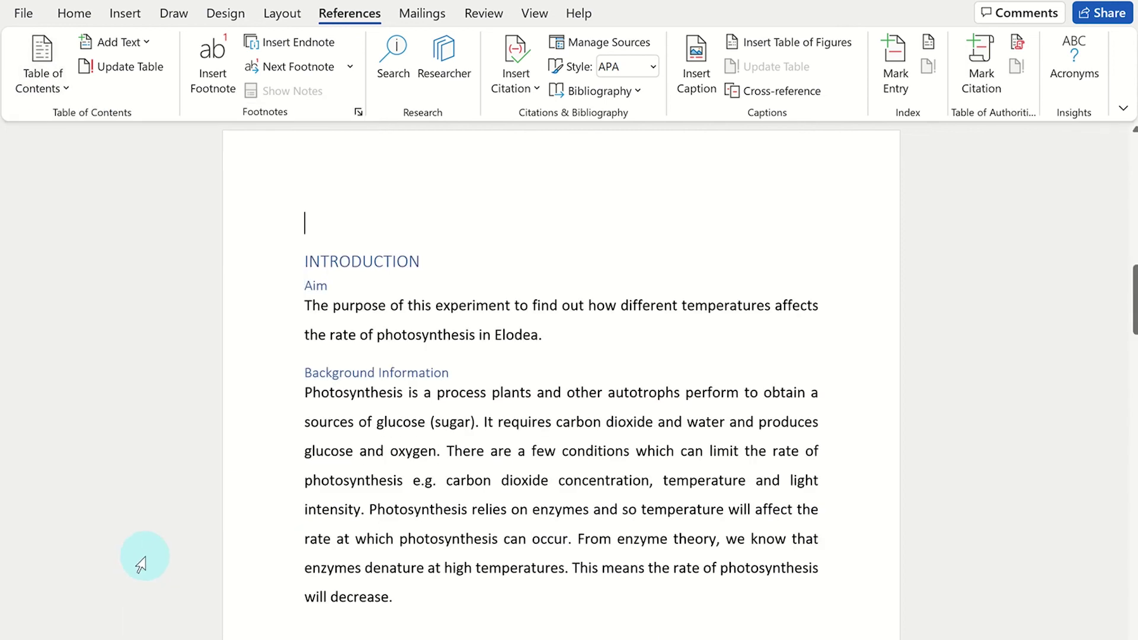